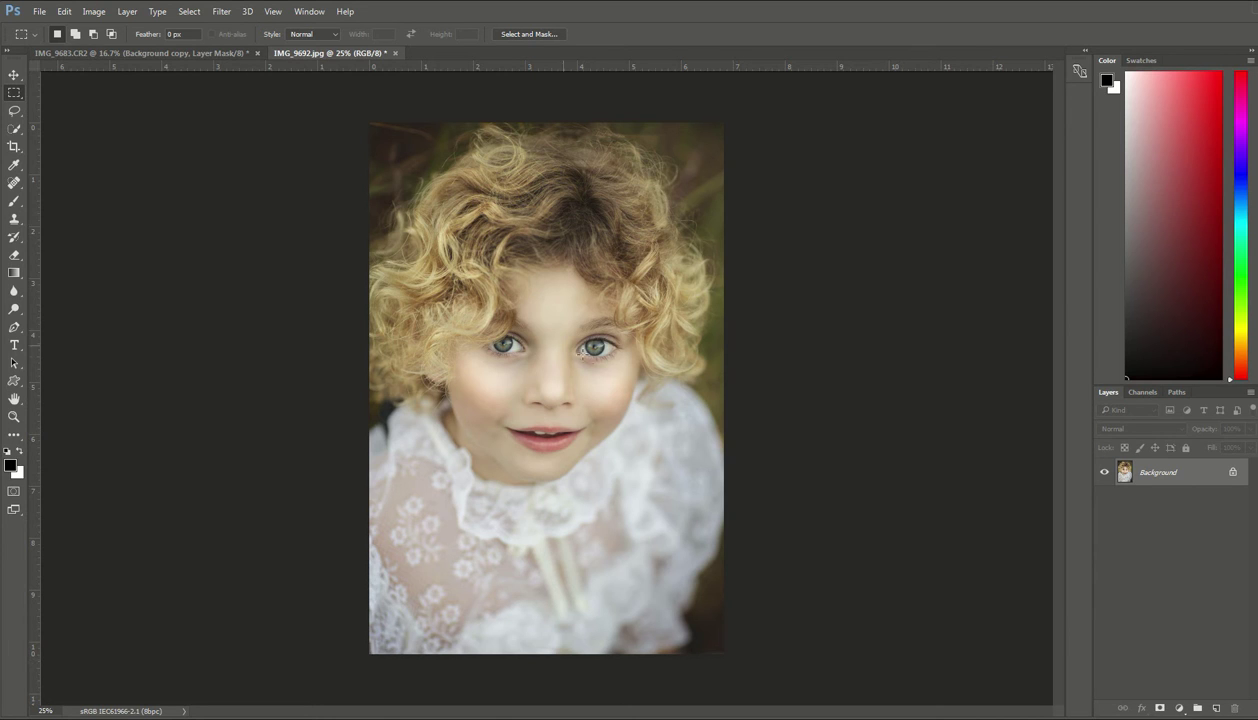
Step: Zoom the IMG_9692.jpg portrait to 75% through the status-bar zoom field
click(46, 711)
text(75)
key(Return)
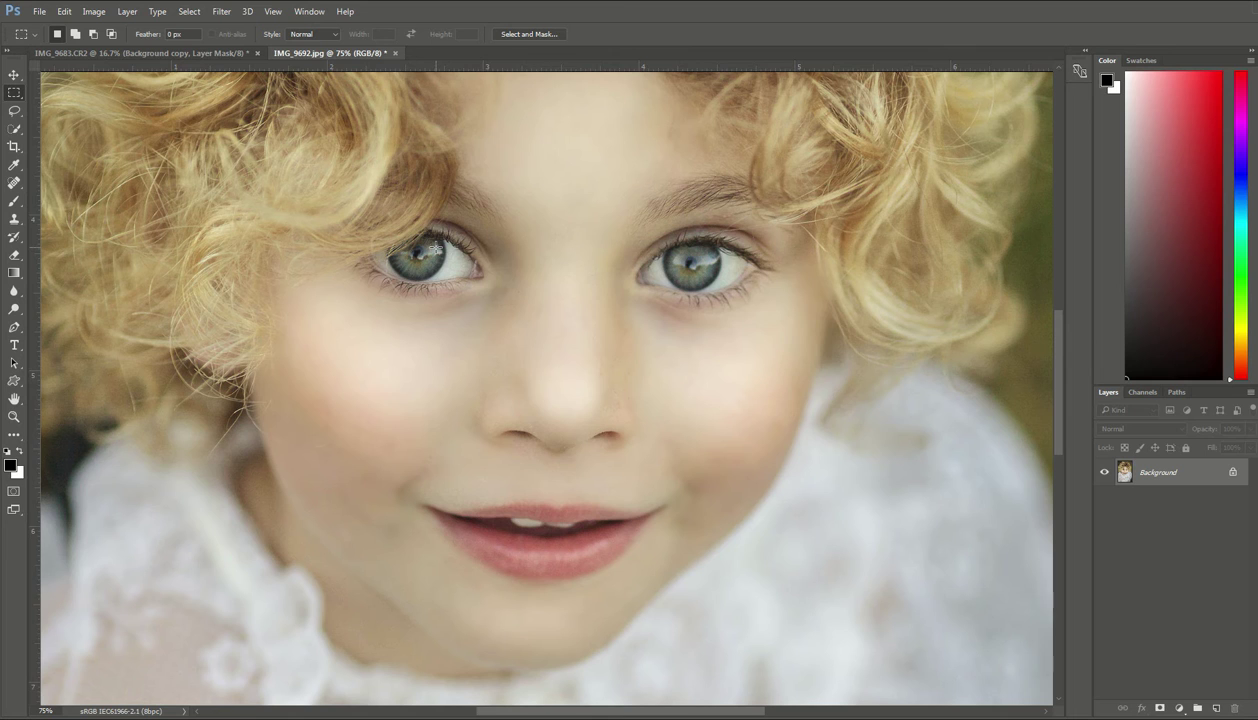
Step: Duplicate the Background layer from the Layer menu, naming the copy 'catchlights'
click(129, 13)
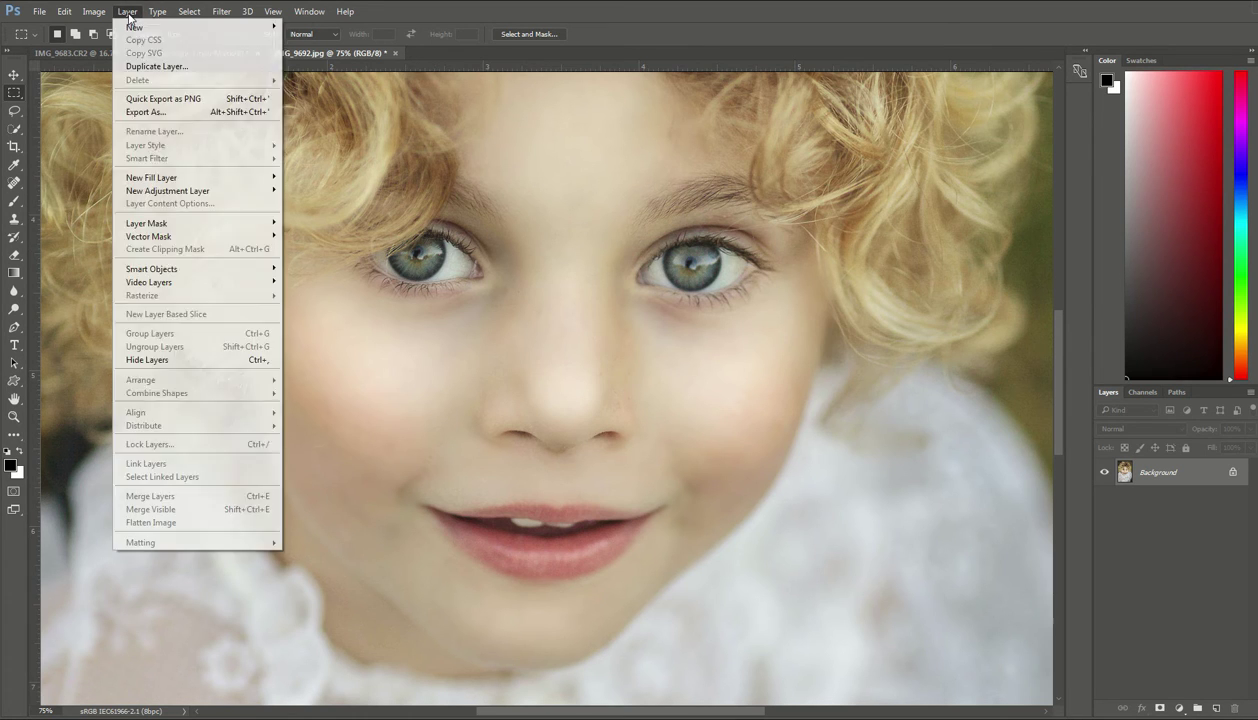
click(144, 66)
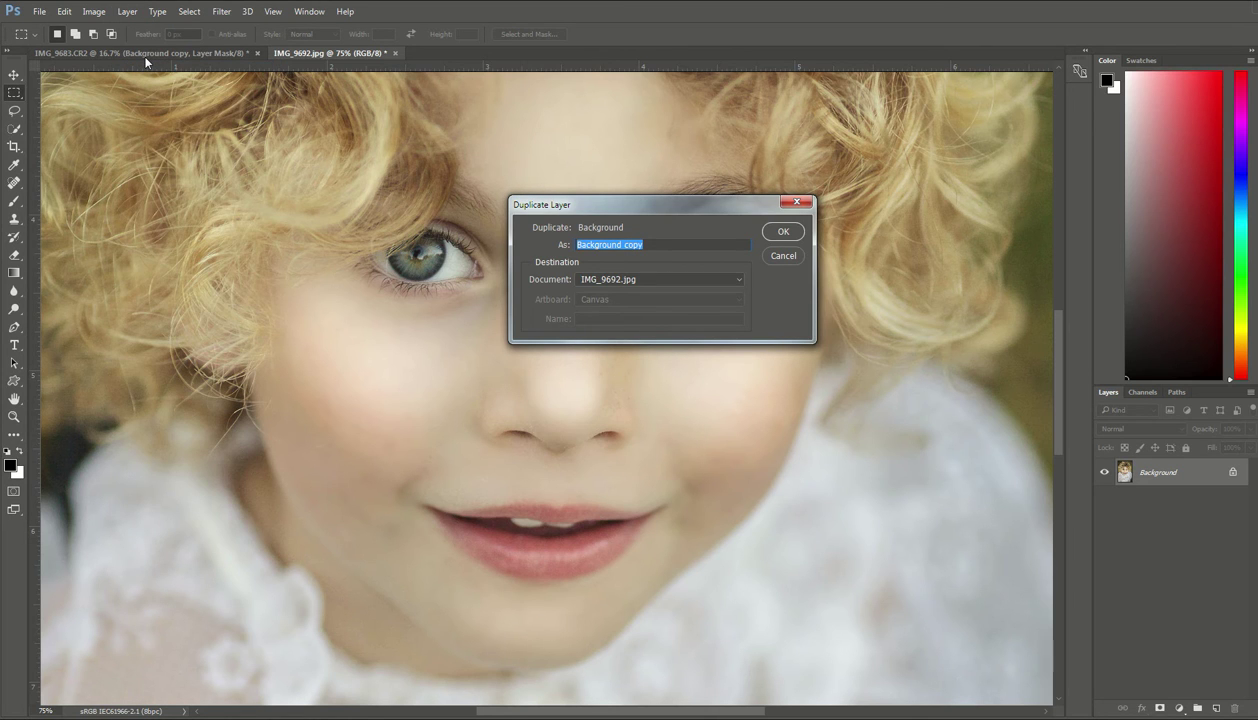
text(catchlights)
key(Return)
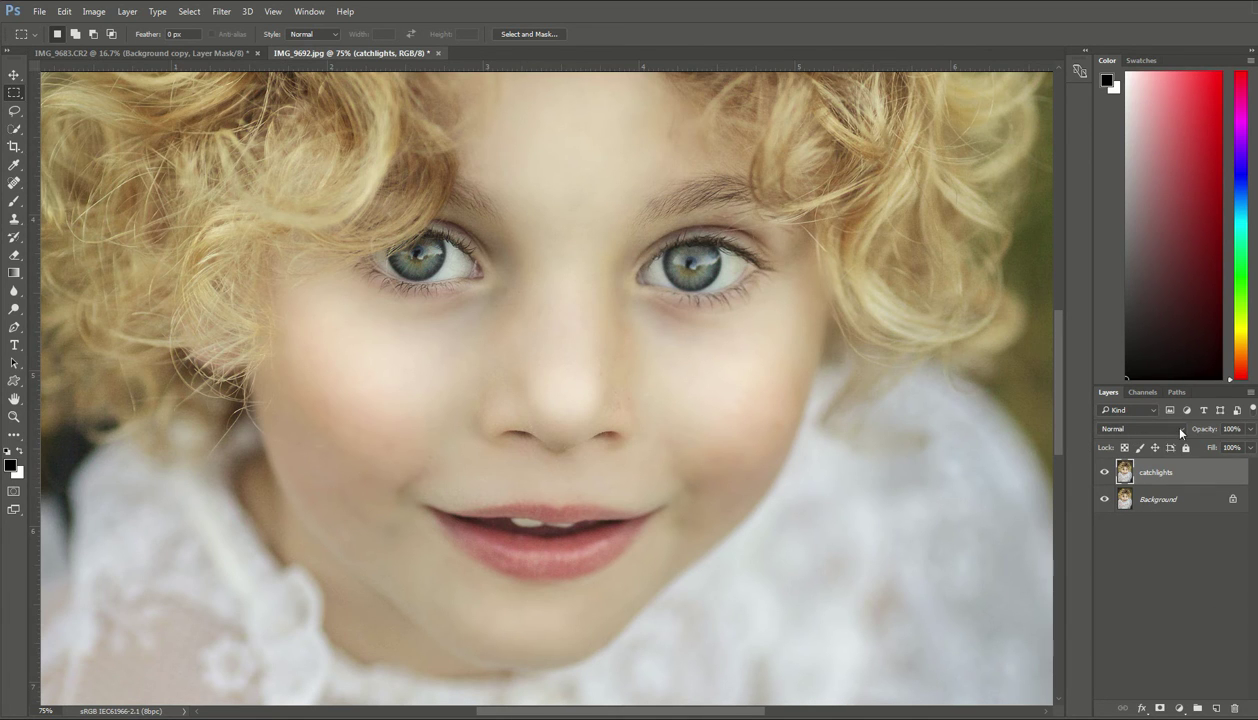
Step: Set the catchlights layer's blend mode to Linear Dodge (Add)
click(1181, 433)
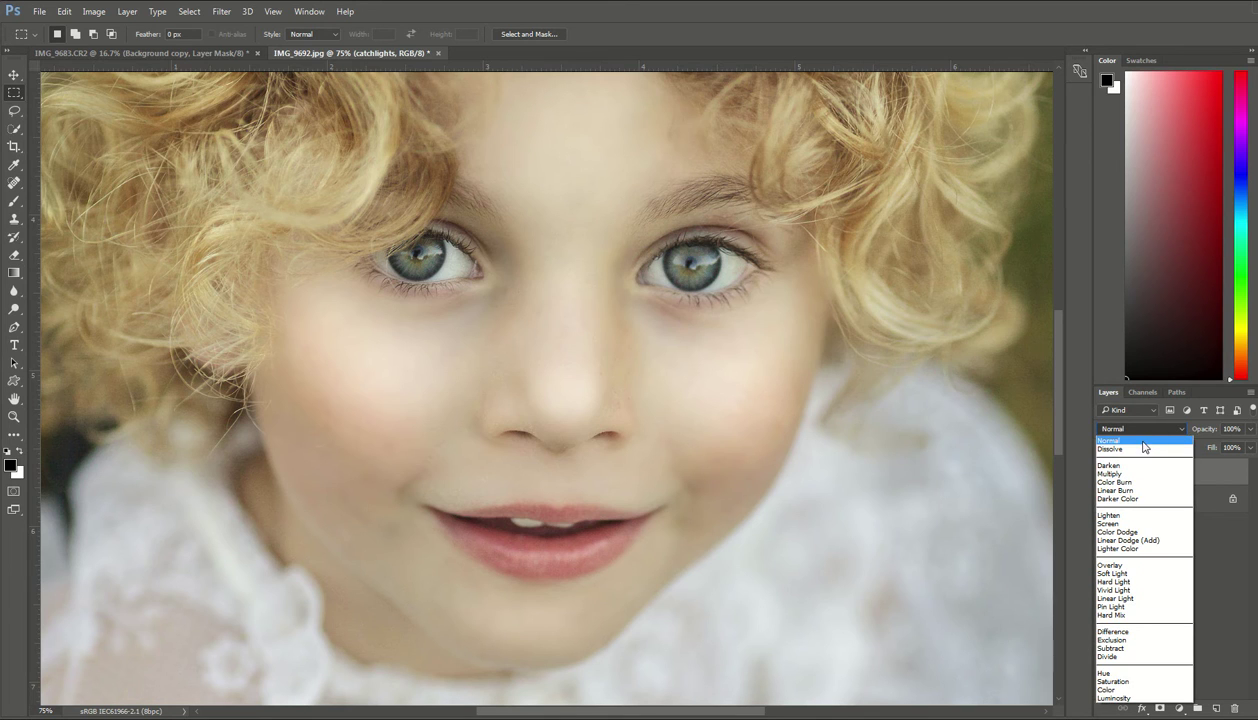
click(1127, 541)
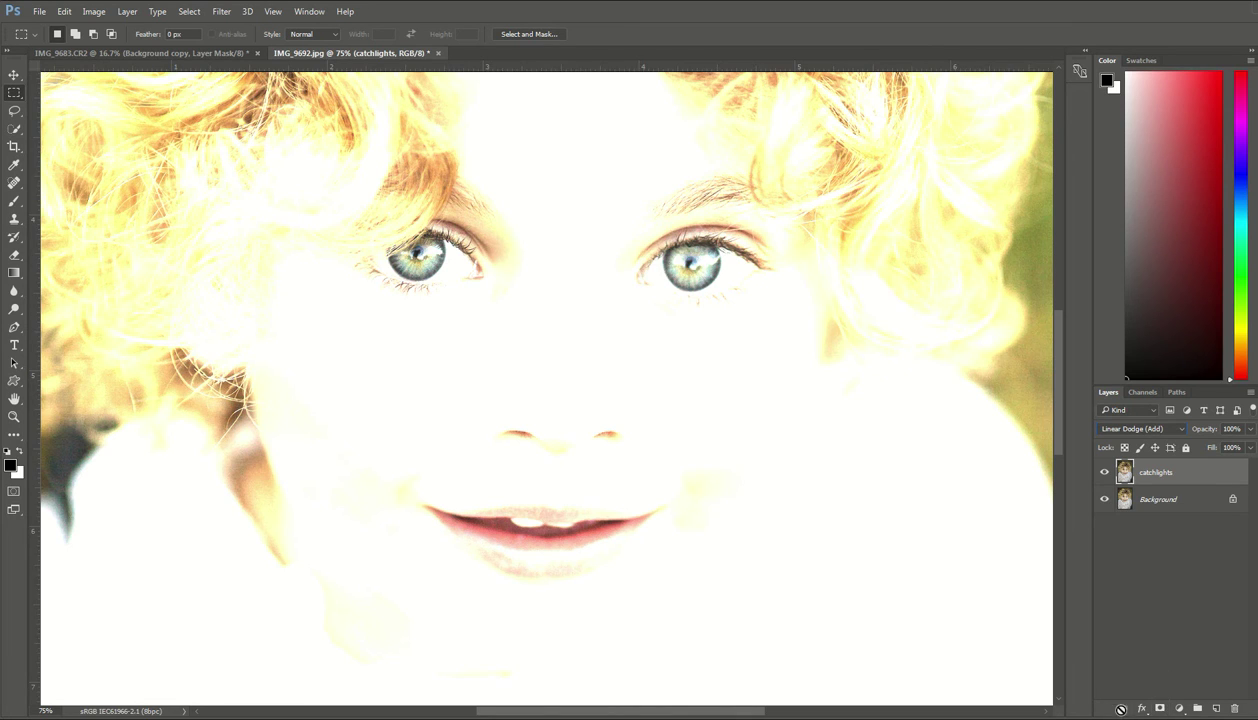
Step: Add a layer mask to catchlights and invert it to black with Ctrl+I
click(1160, 708)
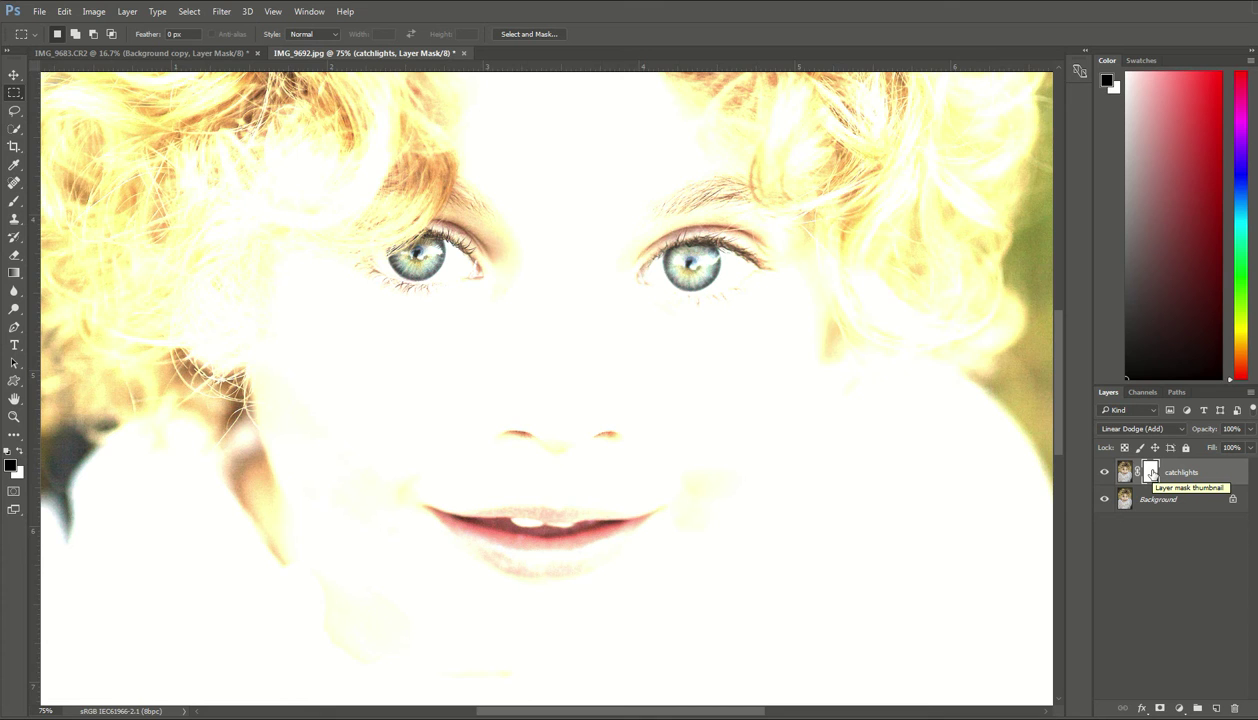
key(ctrl+i)
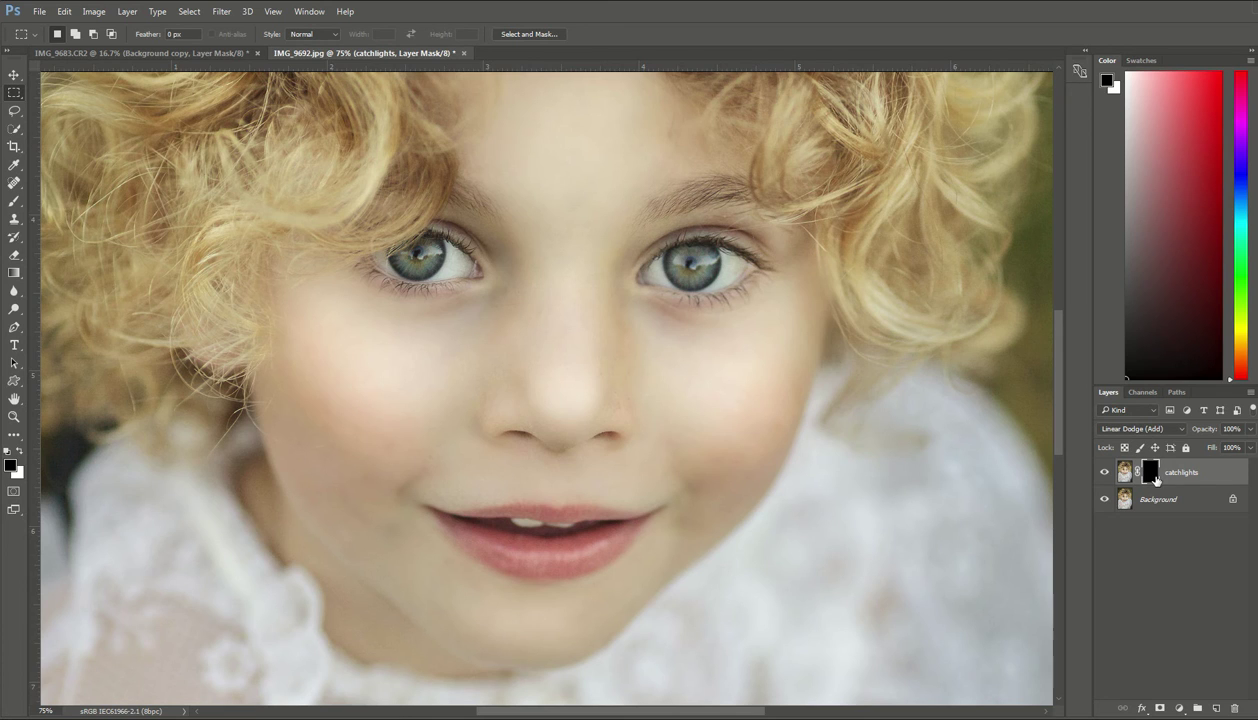
Step: Paint white on the mask with a small brush (size 25) over the right and left irises
click(21, 450)
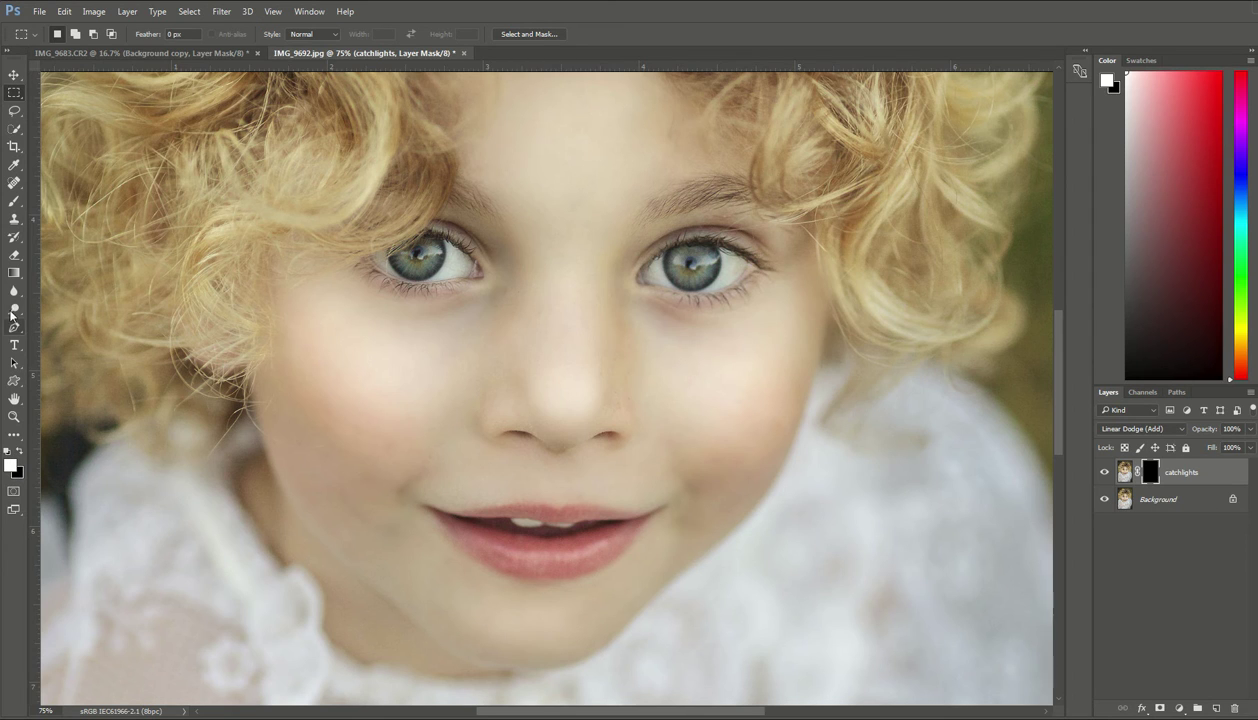
click(13, 205)
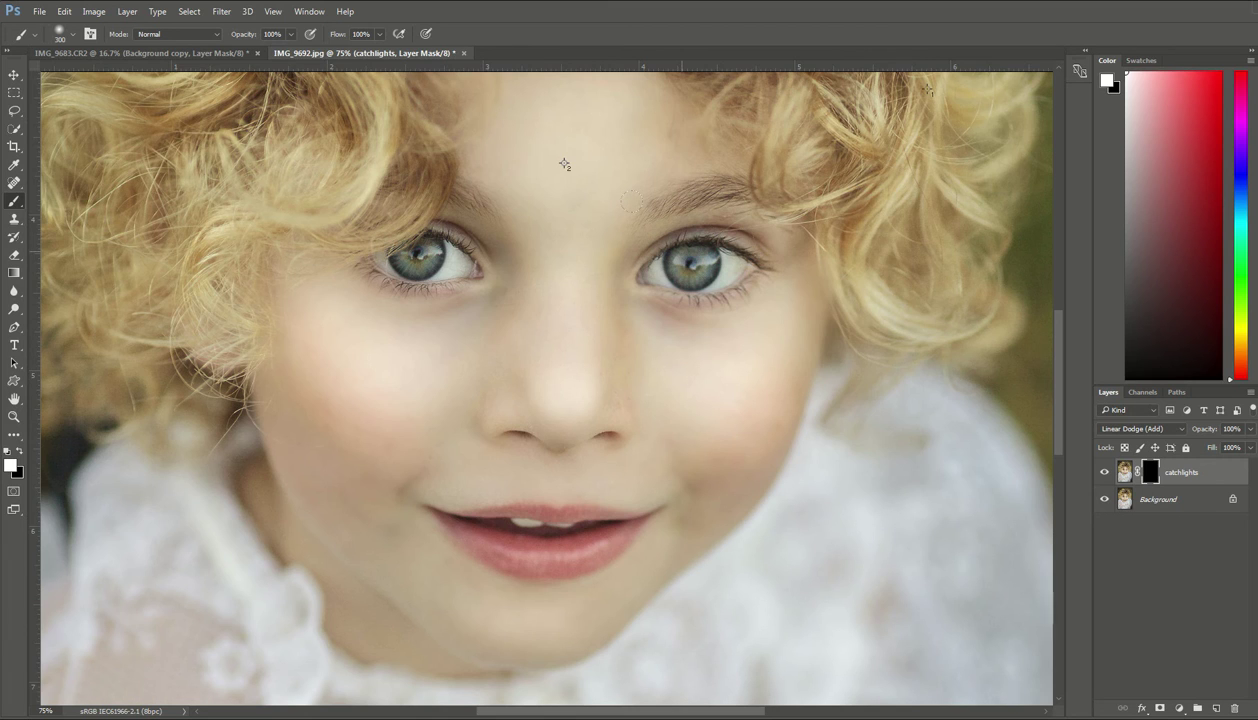
key(bracketleft)
key(bracketleft)
key(bracketleft)
key(bracketleft)
key(bracketleft)
key(bracketleft)
key(bracketleft)
key(bracketleft)
key(bracketleft)
drag(665, 245, 684, 254)
key(bracketleft)
mouse_move(686, 257)
mouse_down()
mouse_move(672, 252)
mouse_move(698, 271)
mouse_move(690, 264)
mouse_move(709, 259)
mouse_up()
drag(403, 268, 428, 250)
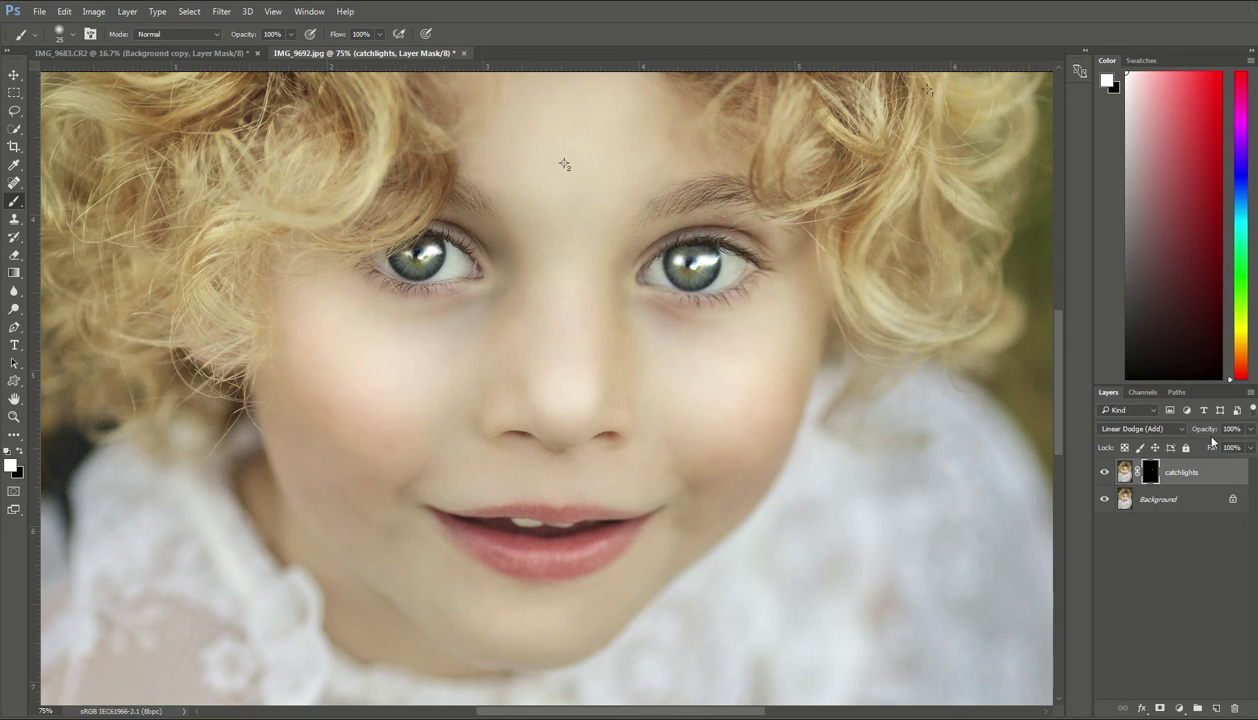
Step: Lower the catchlights layer opacity to 15%, then toggle its visibility off and on to compare
click(1249, 447)
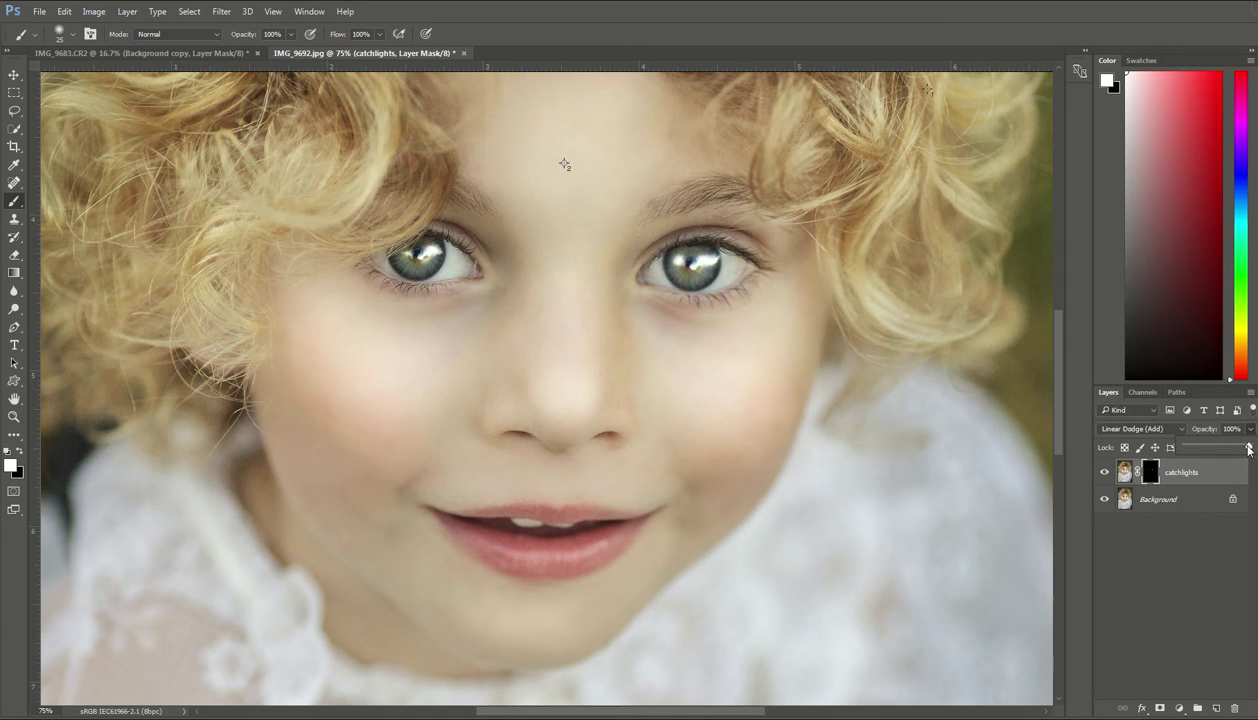
drag(1249, 449, 1201, 451)
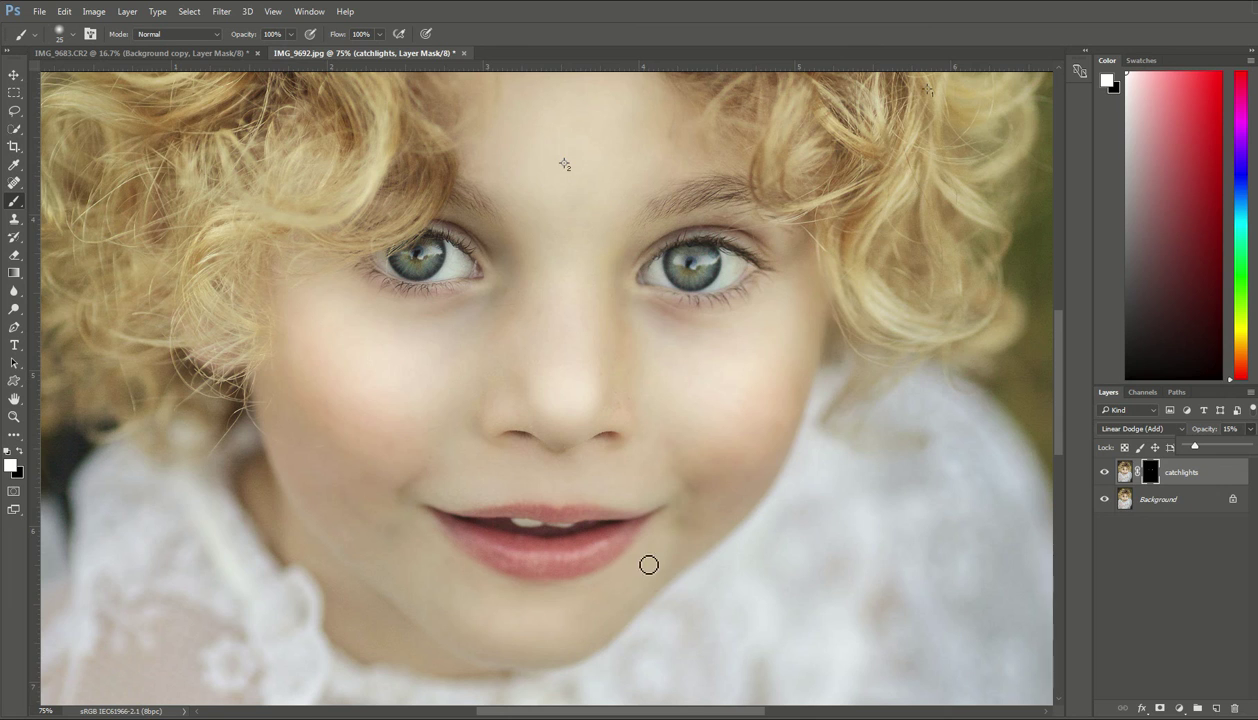
click(1105, 478)
click(1105, 478)
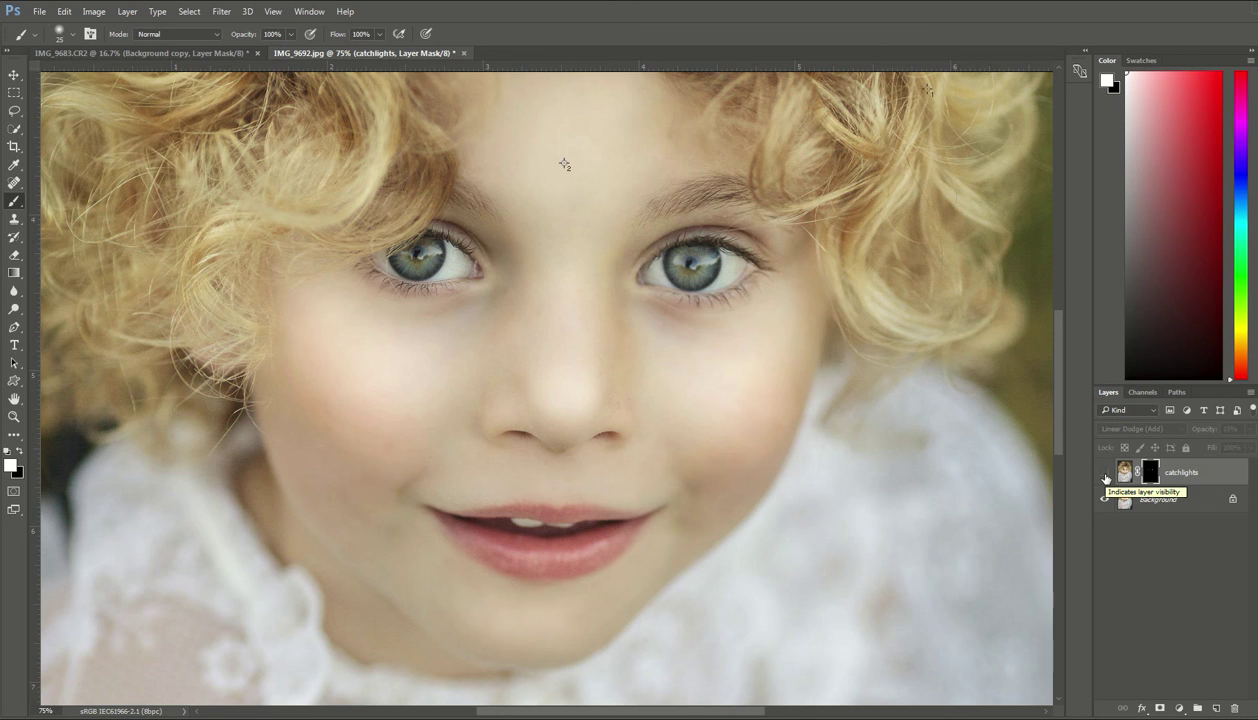
click(1105, 476)
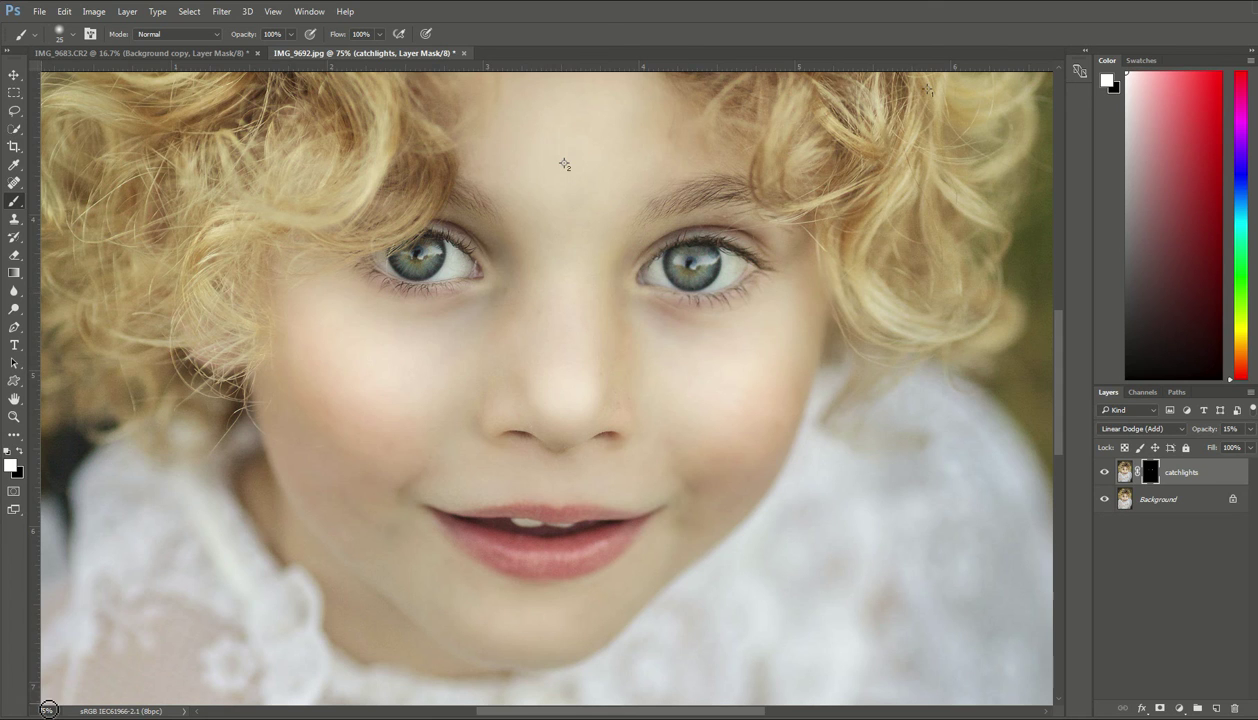
Step: Zoom out to 15% to view the whole finished portrait
click(46, 710)
text(15)
key(Return)
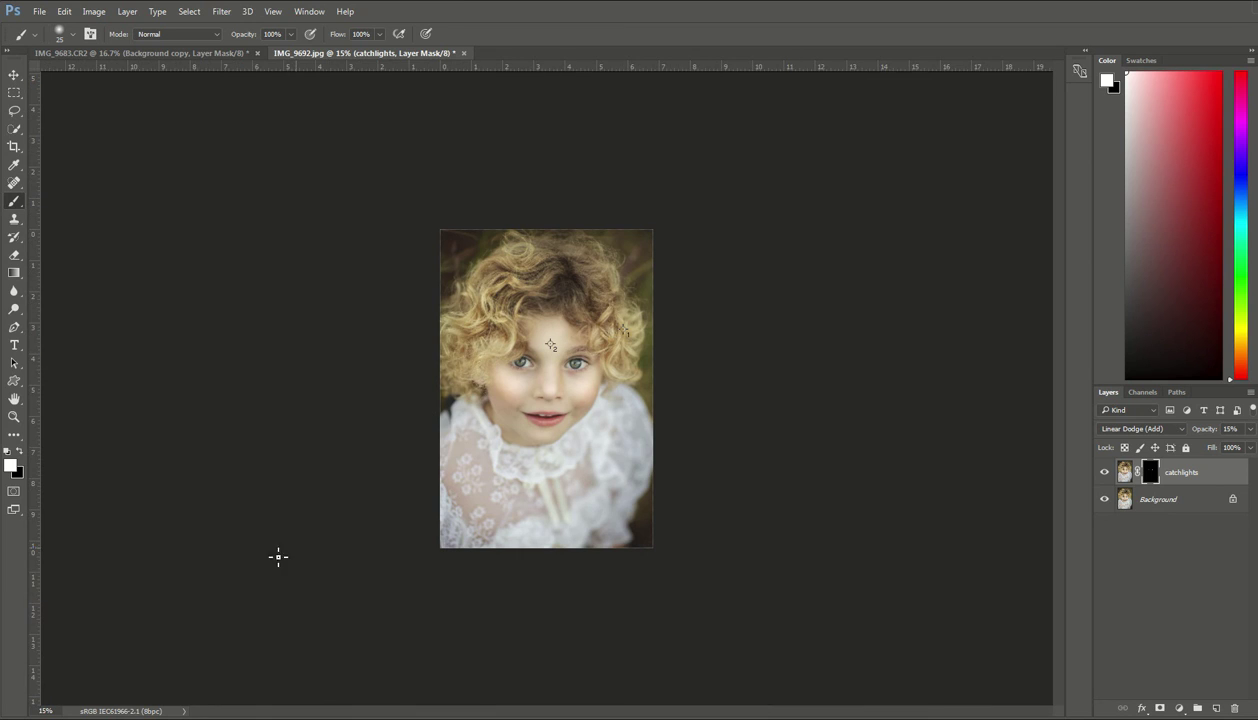